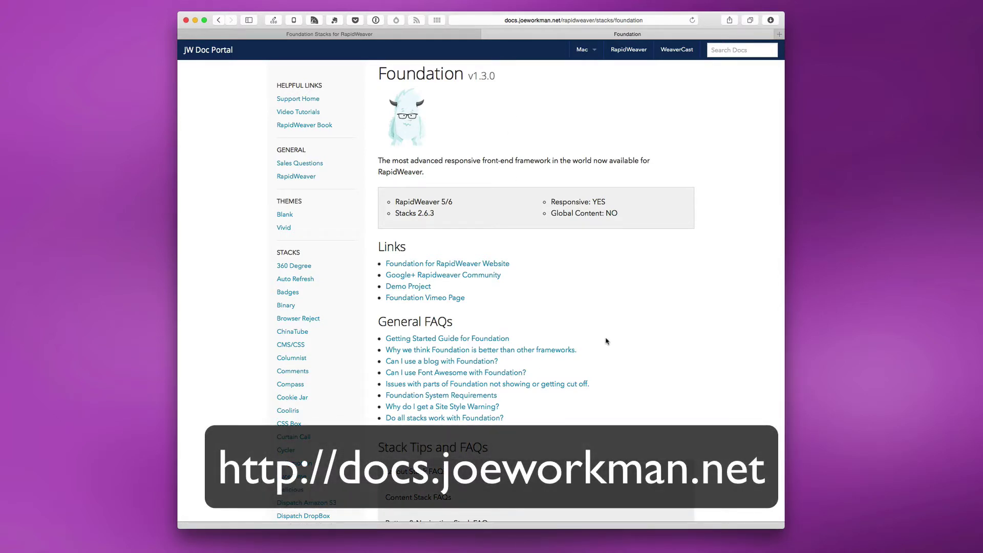
- In the docs, expand Starter Pack - Stack Settings and open Foundation Release Notes
{"action": "scroll", "coordinate": [606, 341], "scroll_direction": "down", "scroll_amount": 1}
{"action": "scroll", "coordinate": [606, 341], "scroll_direction": "down", "scroll_amount": 10}
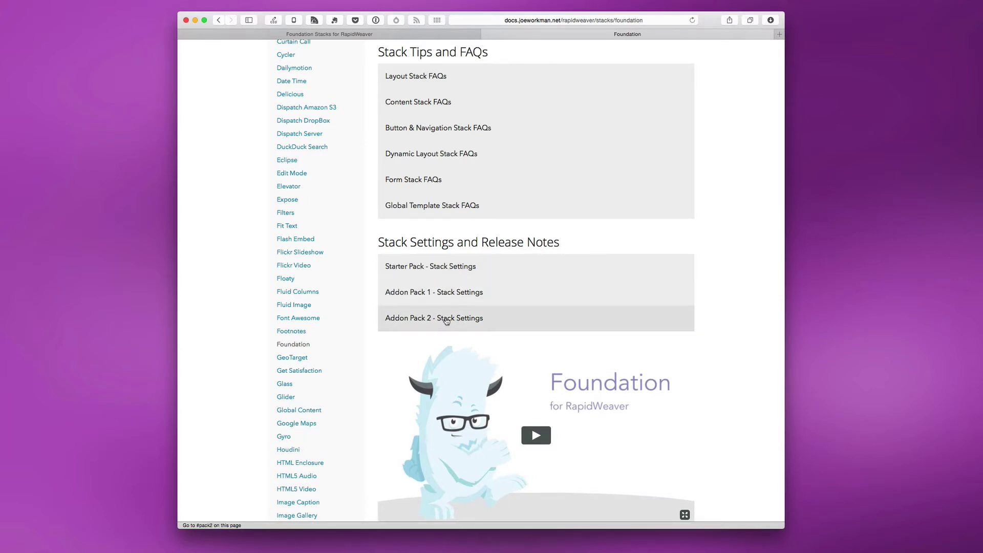
{"action": "left_click", "coordinate": [443, 275]}
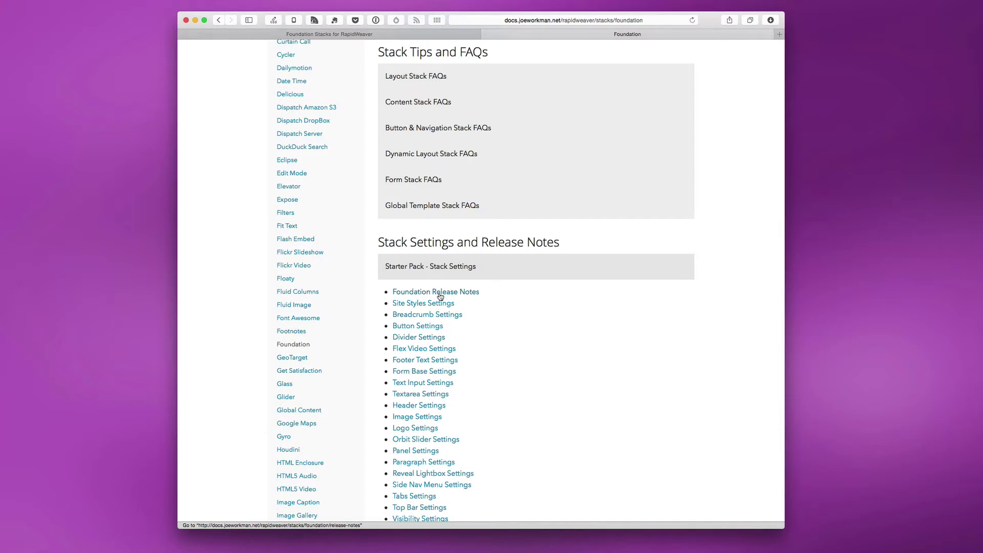
{"action": "left_click", "coordinate": [440, 293]}
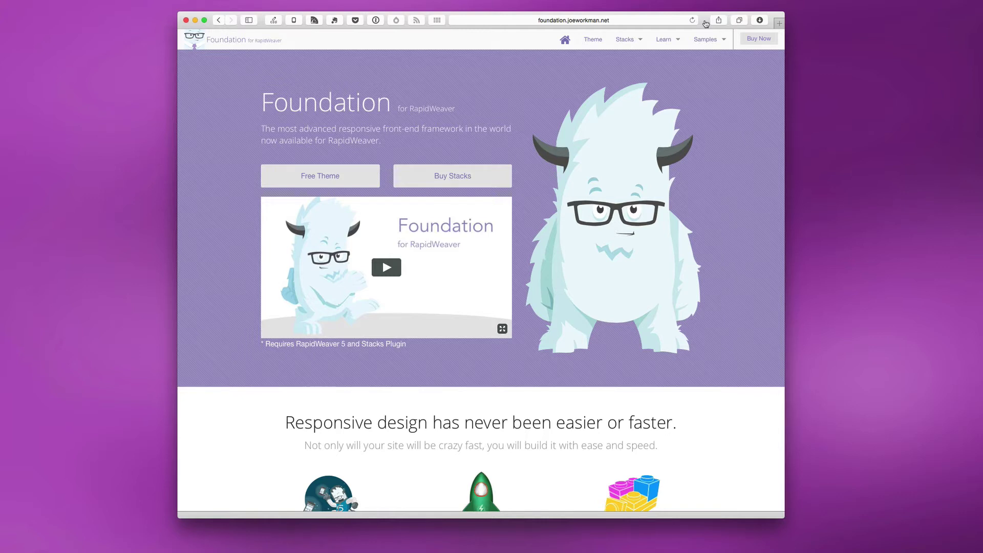
{"action": "left_click", "coordinate": [591, 43]}
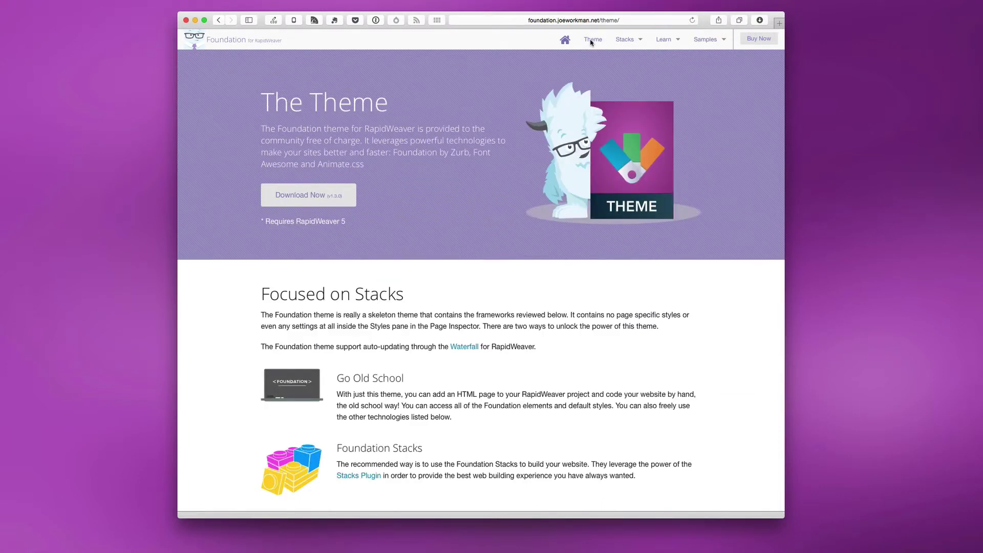
{"action": "left_click", "coordinate": [625, 59]}
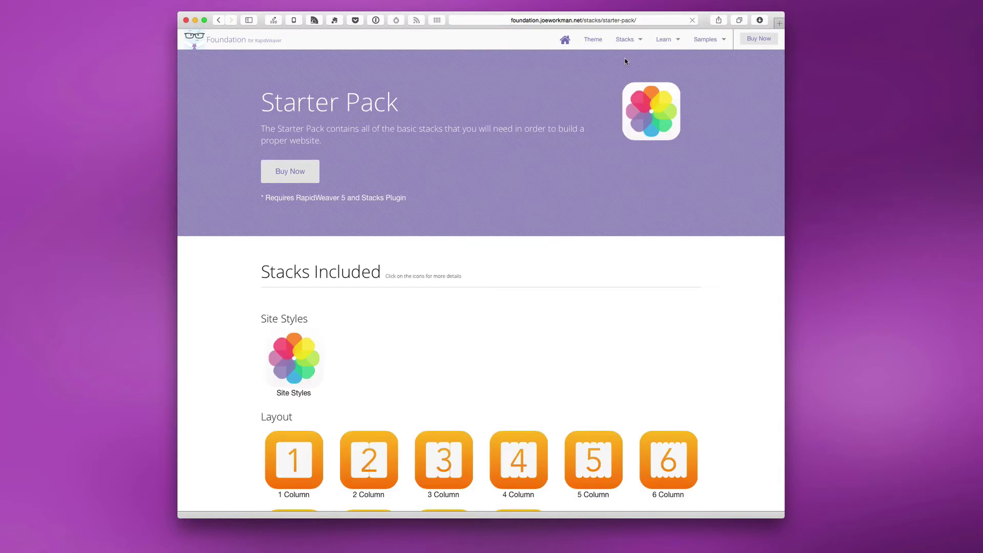
{"action": "left_click", "coordinate": [564, 39]}
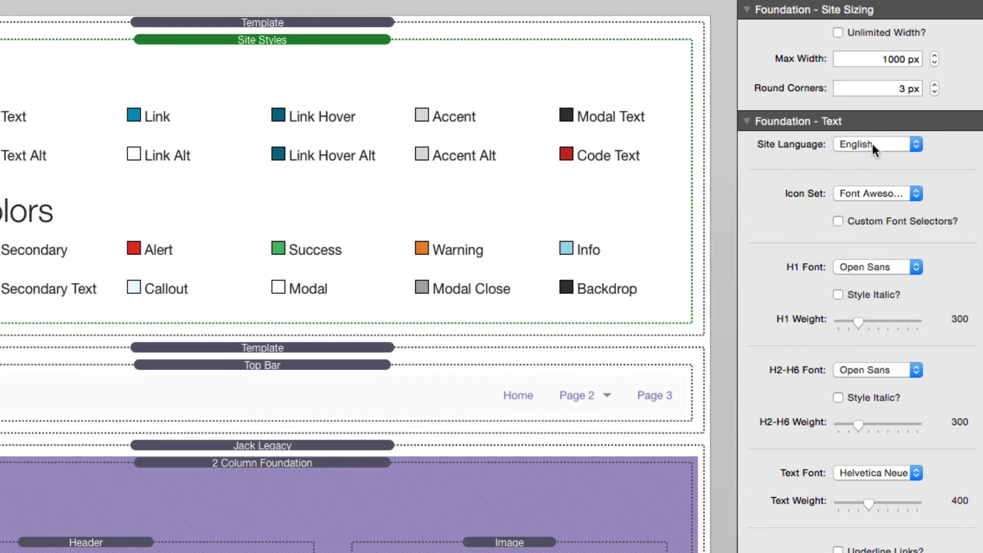
- Change the Foundation Site Language popup from English to German
{"action": "left_click", "coordinate": [872, 144]}
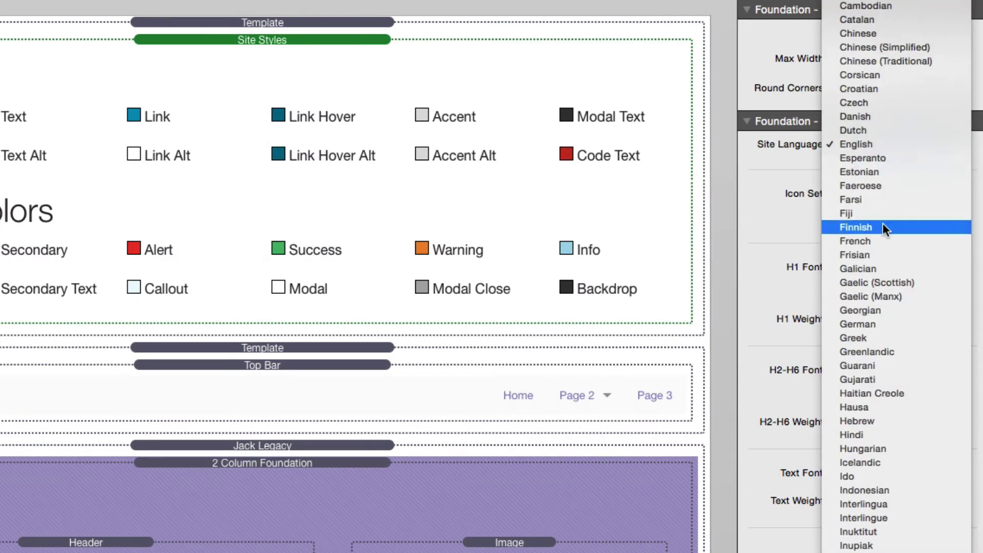
{"action": "scroll", "coordinate": [882, 223], "scroll_direction": "down", "scroll_amount": 5}
{"action": "scroll", "coordinate": [883, 225], "scroll_direction": "down", "scroll_amount": 8}
{"action": "scroll", "coordinate": [883, 226], "scroll_direction": "up", "scroll_amount": 12}
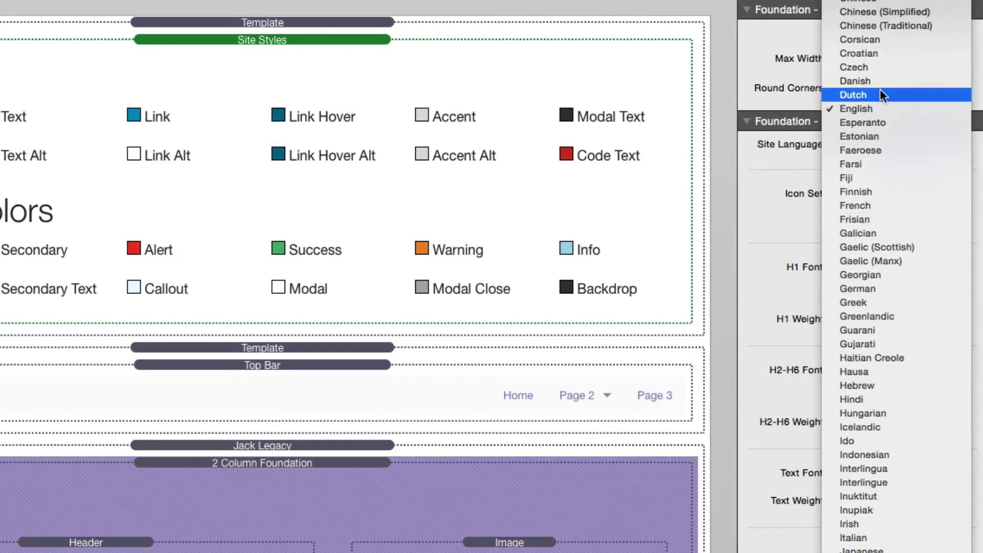
{"action": "left_click", "coordinate": [876, 106]}
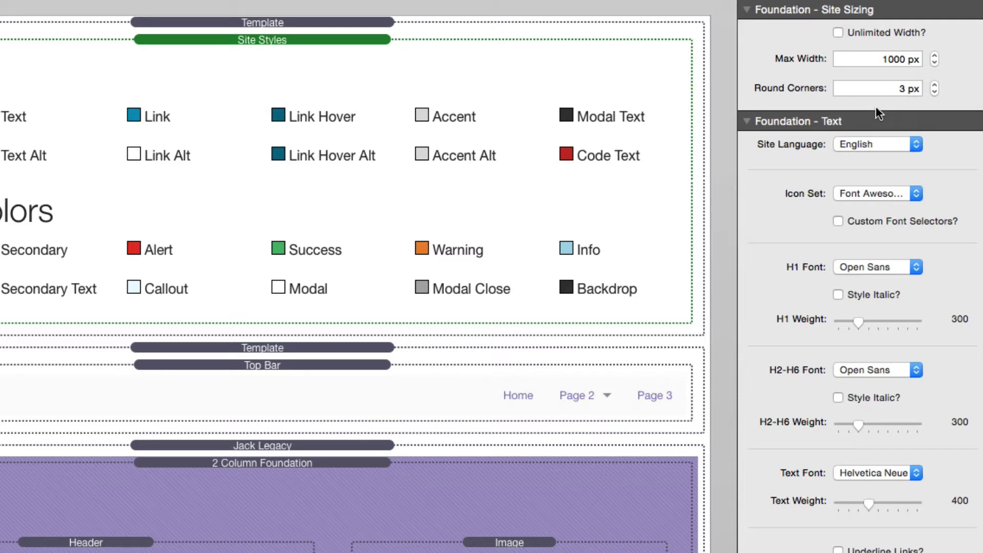
{"action": "left_click", "coordinate": [845, 144]}
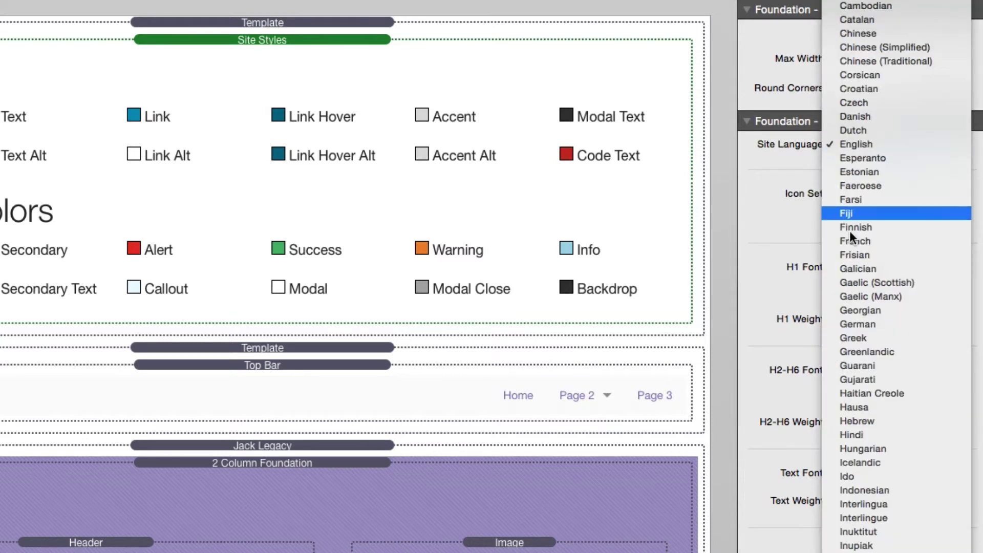
{"action": "left_click", "coordinate": [855, 325]}
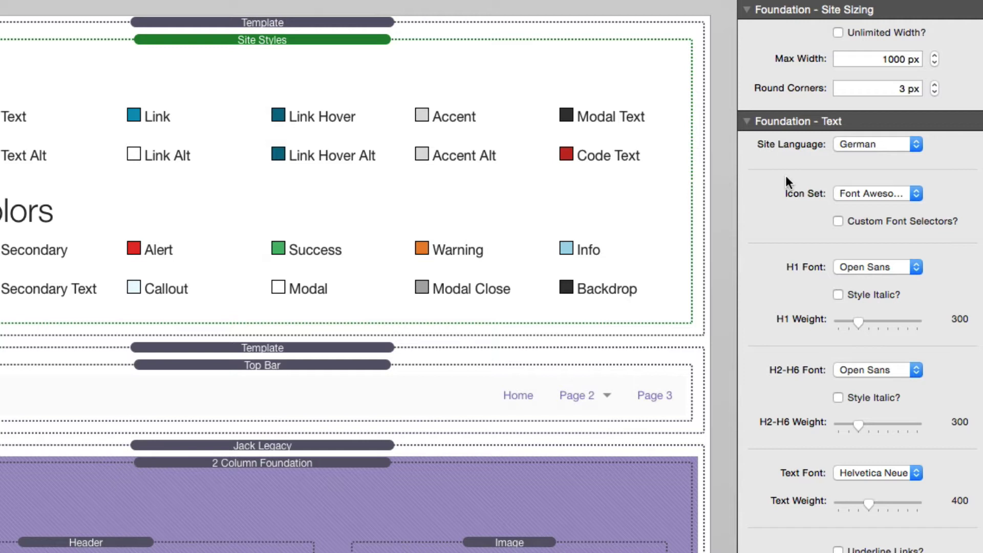
- Set the H1 Font to Custom Definition, leaving the font fallback on sans-serif
{"action": "scroll", "coordinate": [793, 228], "scroll_direction": "down", "scroll_amount": 5}
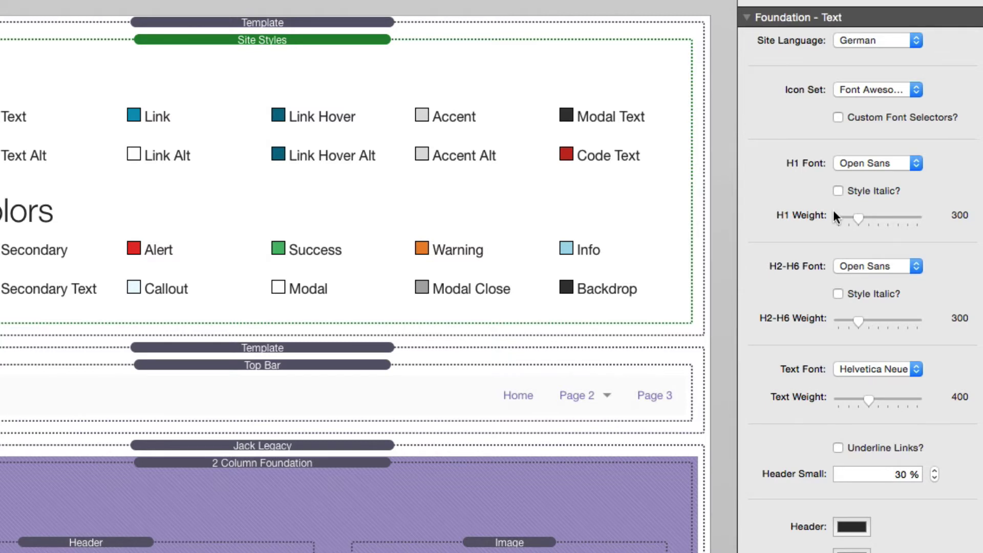
{"action": "left_click", "coordinate": [871, 163]}
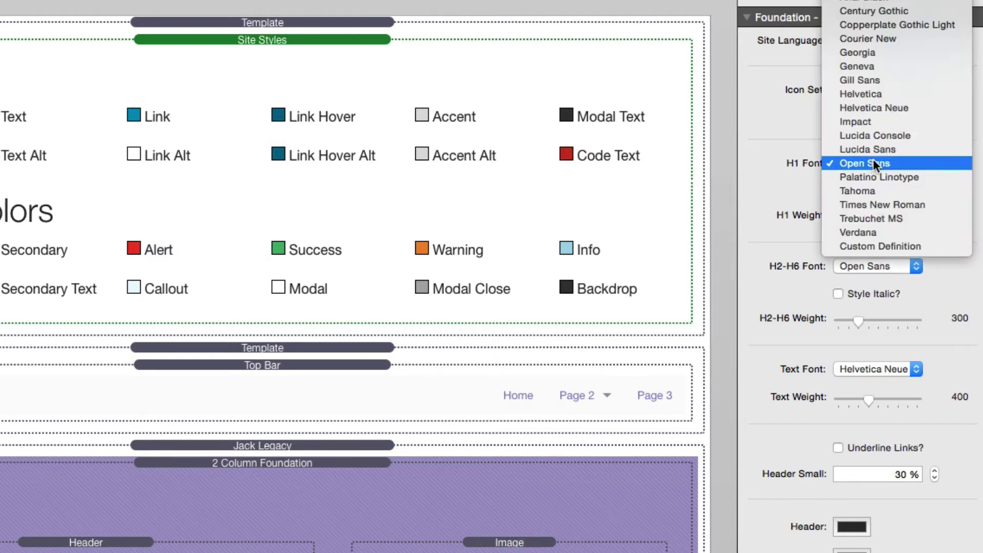
{"action": "left_click", "coordinate": [892, 246]}
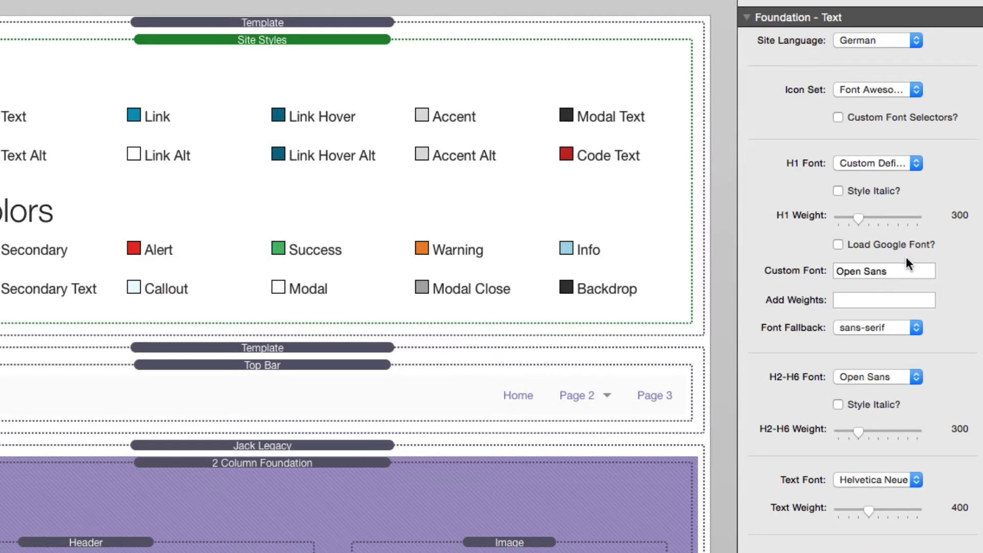
{"action": "left_click", "coordinate": [877, 331]}
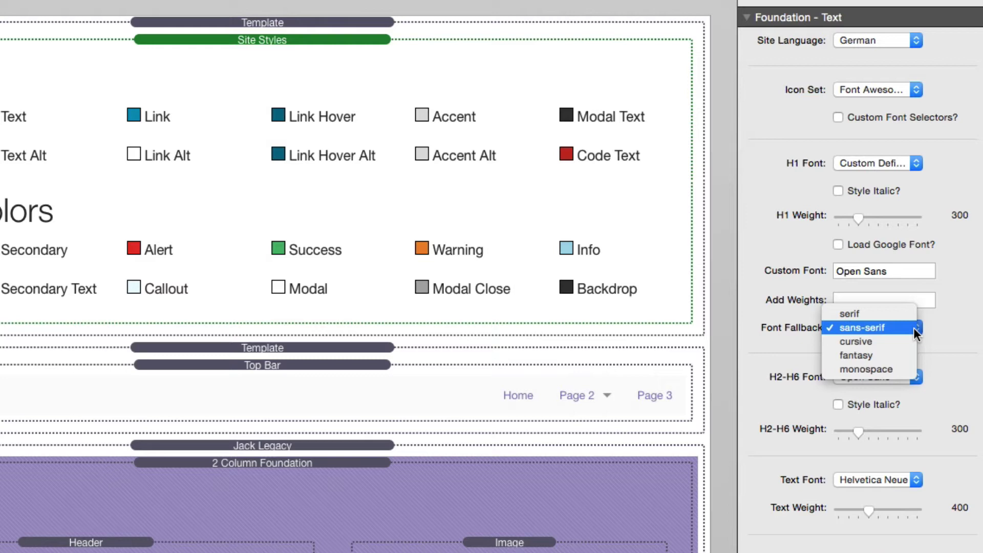
{"action": "left_click", "coordinate": [952, 329]}
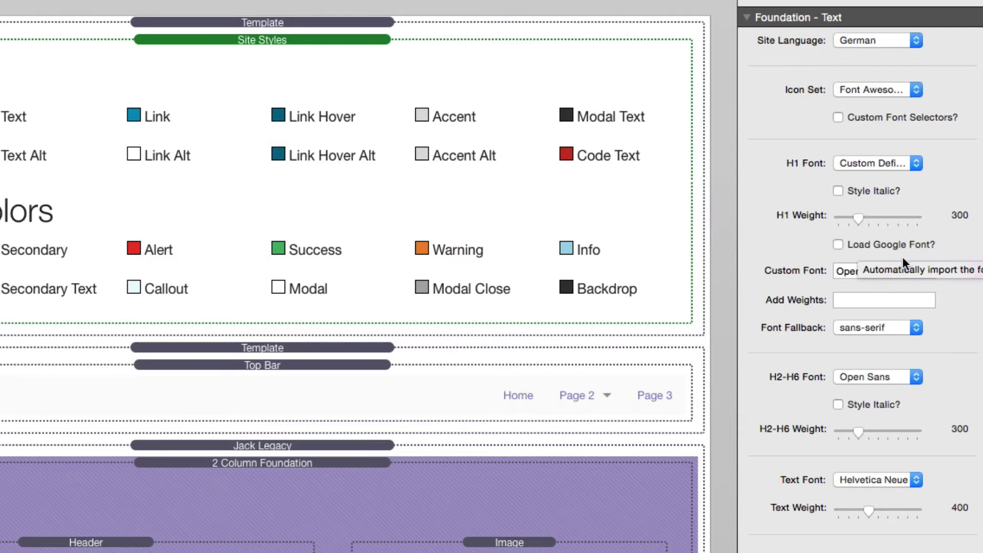
- Tick Load Google Font? for Open Sans and review the Font Fallback choices
{"action": "left_click", "coordinate": [833, 239]}
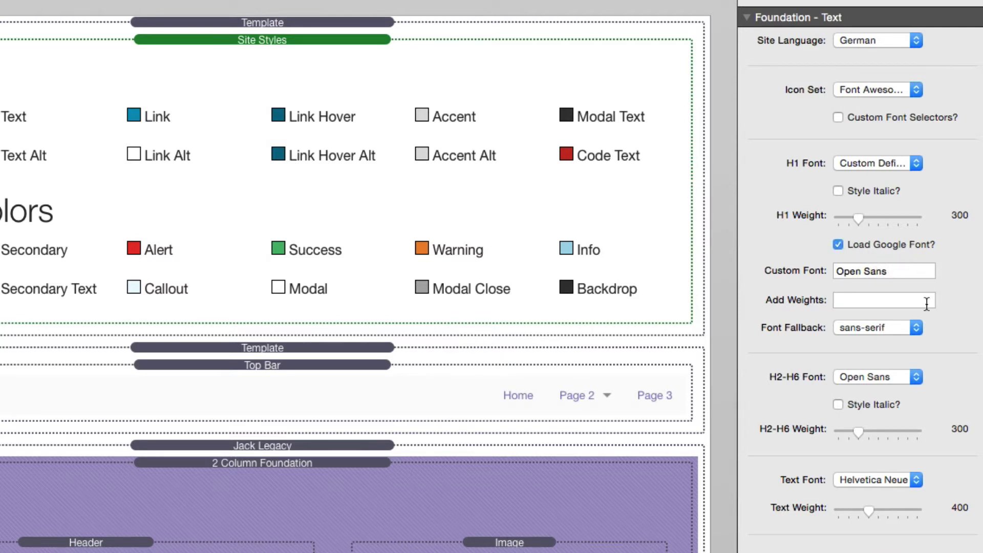
{"action": "mouse_move", "coordinate": [906, 324]}
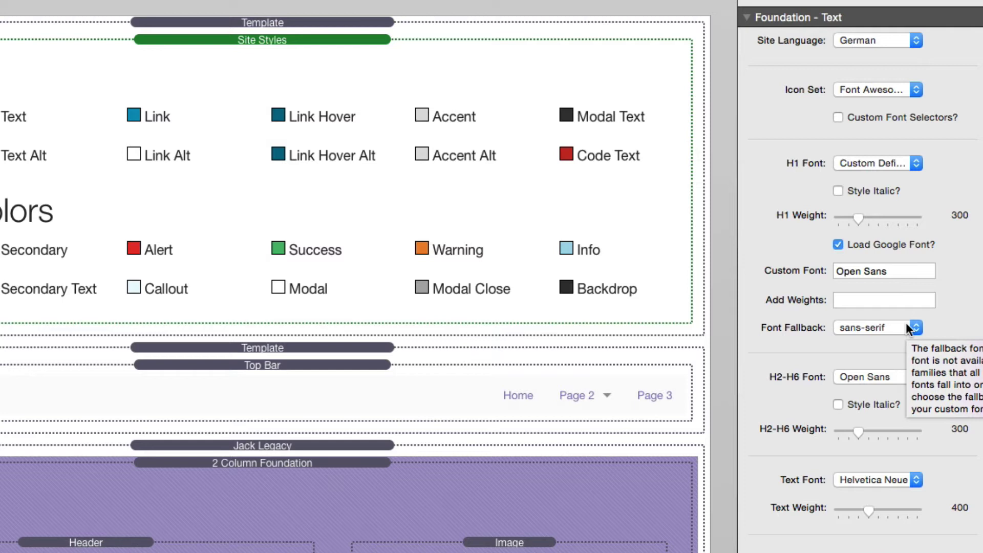
{"action": "left_click", "coordinate": [906, 322]}
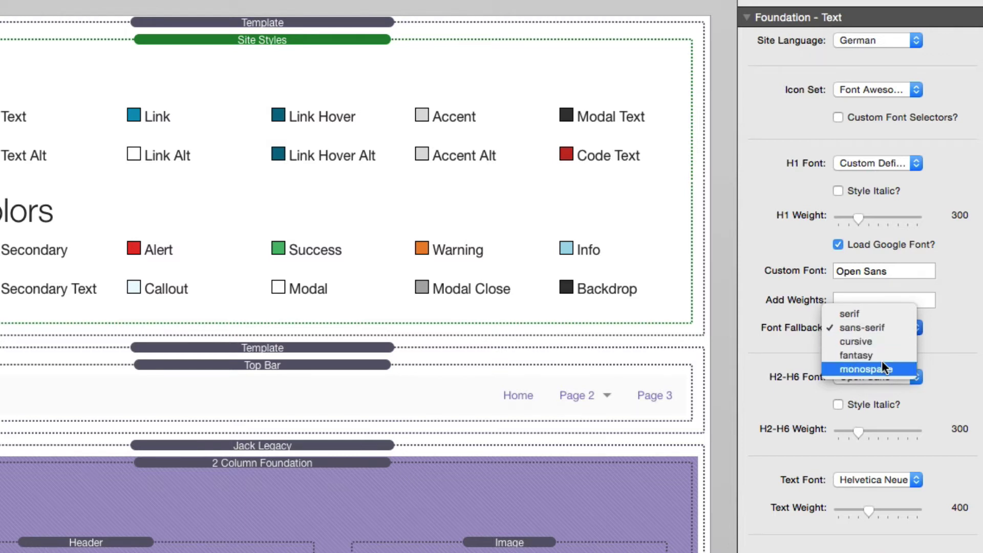
- Keep sans-serif as fallback and add Open Sans weights 500,700,700Italic
{"action": "left_click", "coordinate": [933, 330]}
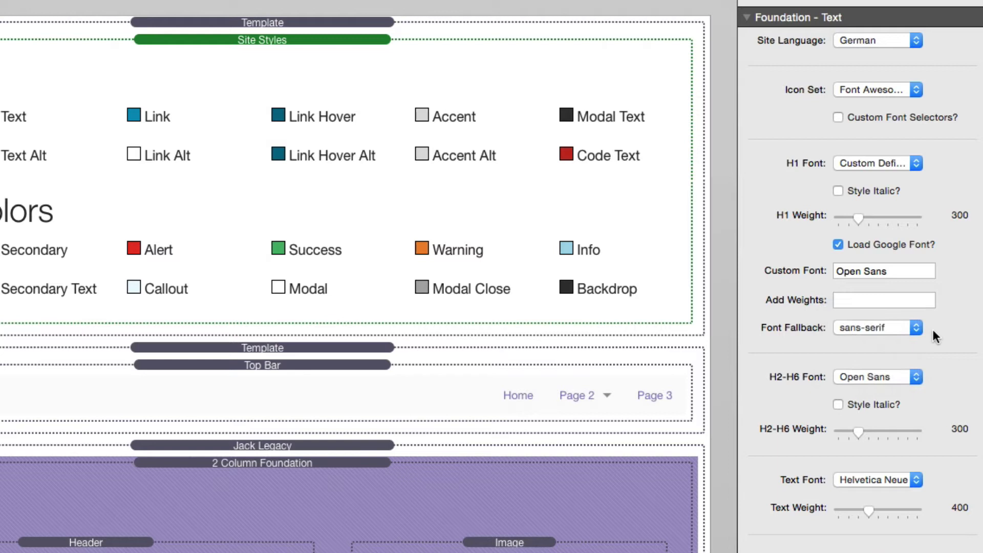
{"action": "left_click", "coordinate": [906, 295]}
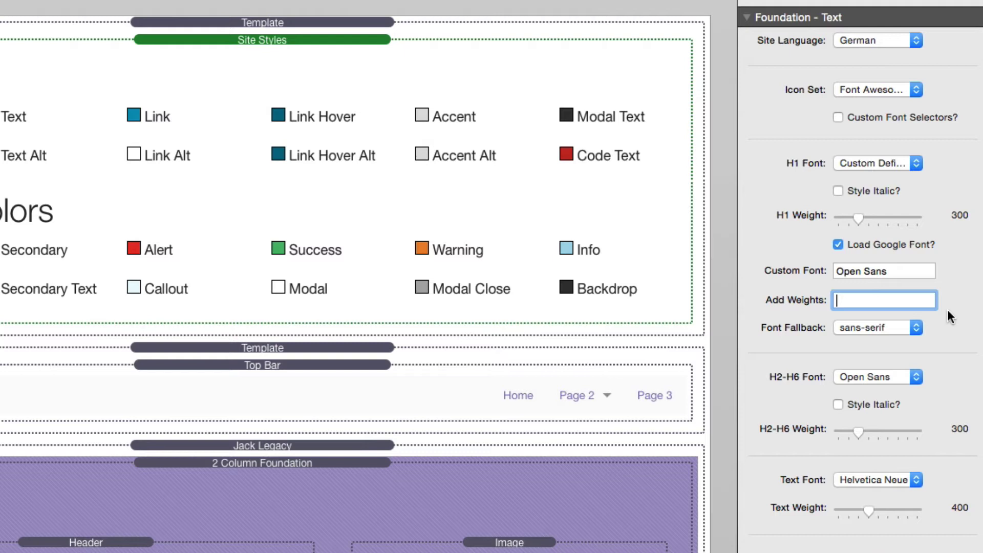
{"action": "type", "text": "500,700"}
{"action": "type", "text": ",700Italic"}
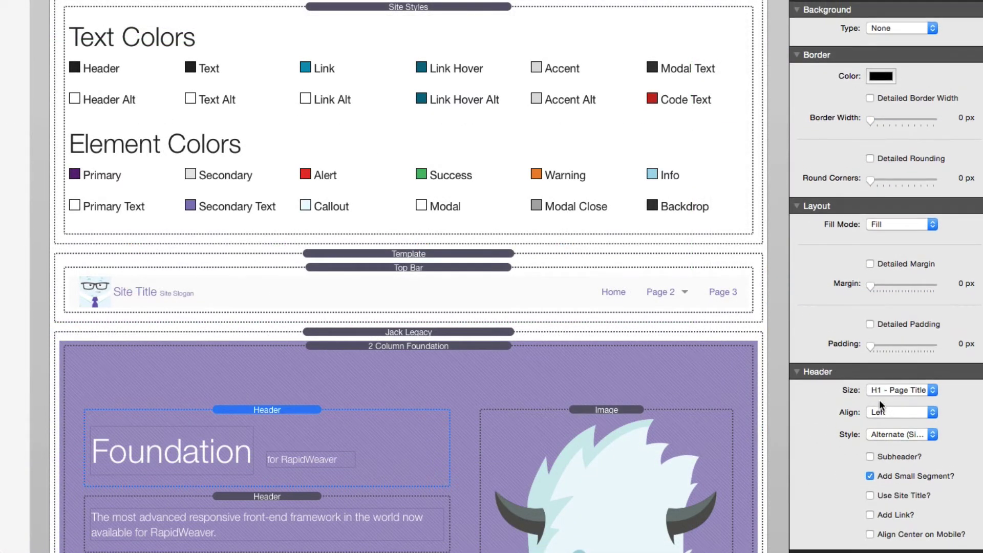
- Set the Header Style to Custom and raise the Header Weight slider to 700
{"action": "left_click", "coordinate": [887, 435]}
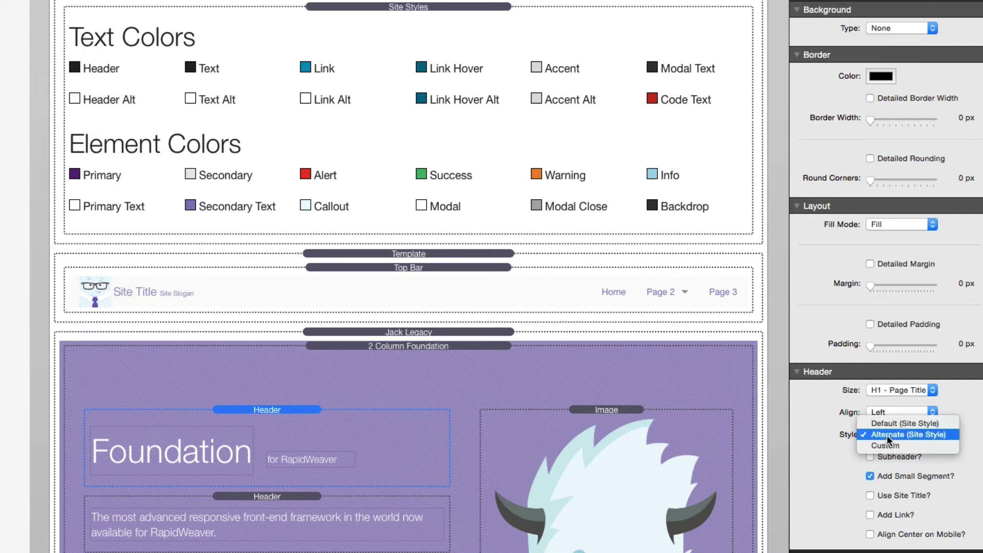
{"action": "left_click", "coordinate": [886, 444]}
{"action": "scroll", "coordinate": [895, 448], "scroll_direction": "down", "scroll_amount": 5}
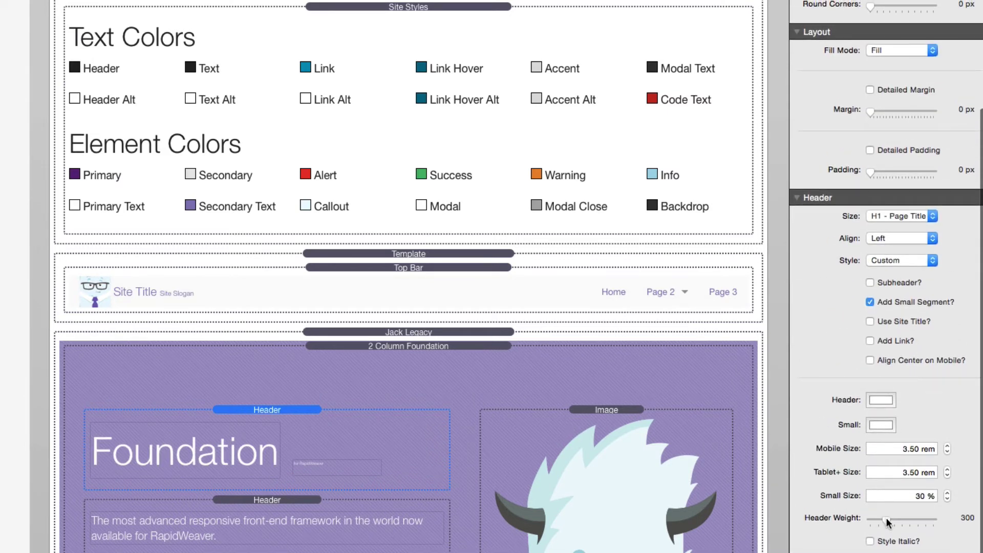
{"action": "left_click_drag", "start_coordinate": [886, 518], "coordinate": [910, 520]}
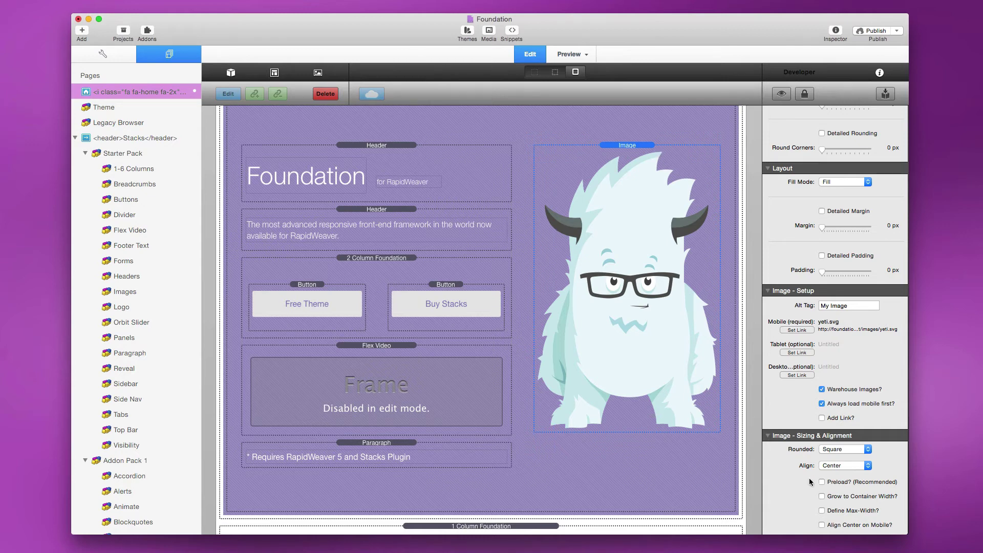
- Tick Preload? (Recommended) on the yeti Image stack
{"action": "mouse_move", "coordinate": [835, 486]}
{"action": "left_click", "coordinate": [823, 482]}
{"action": "scroll", "coordinate": [823, 485], "scroll_direction": "down", "scroll_amount": 1}
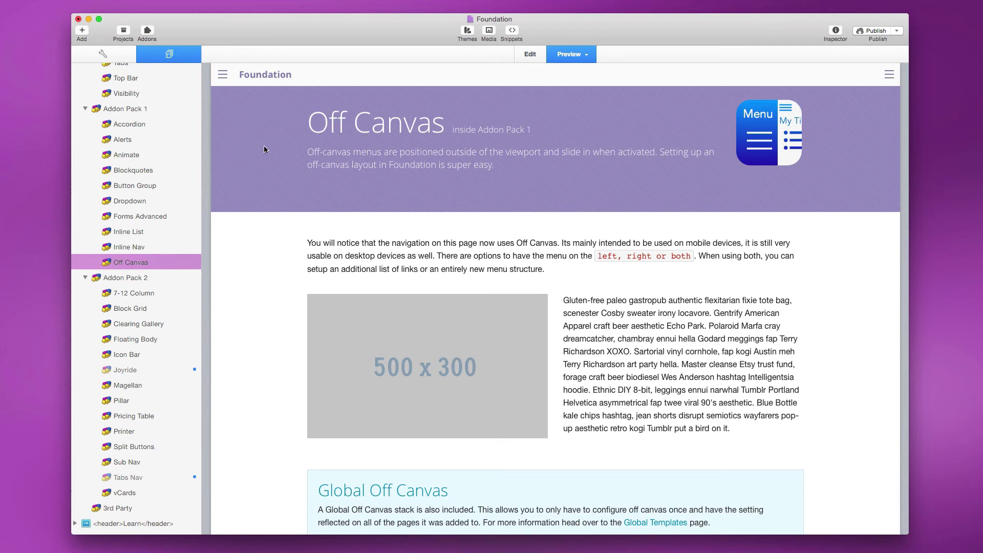
- Slide in the off-canvas navigation menu via the hamburger icon in the preview
{"action": "left_click", "coordinate": [223, 74]}
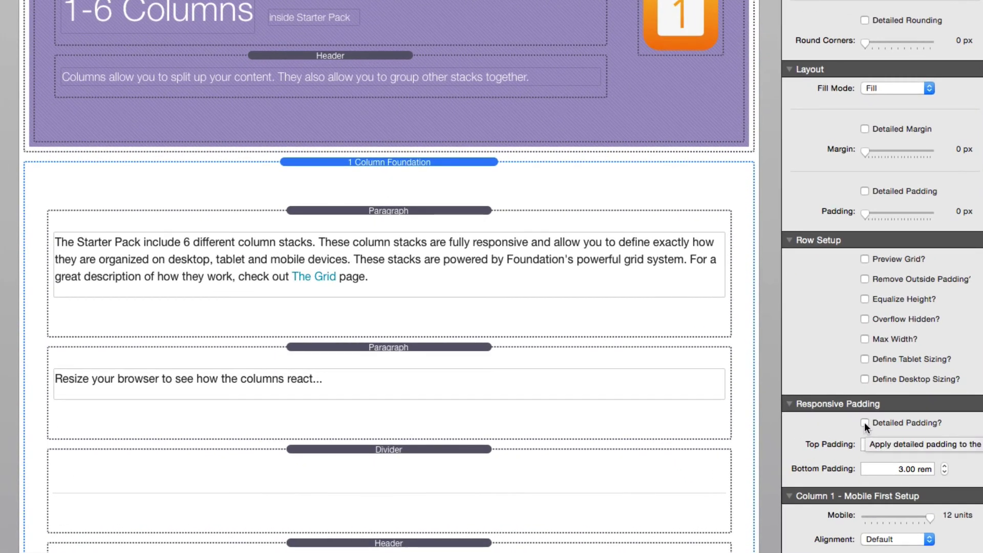
- Enable Detailed Padding? on the 1 Column stack, keeping % - percentage as the unit
{"action": "left_click", "coordinate": [864, 422]}
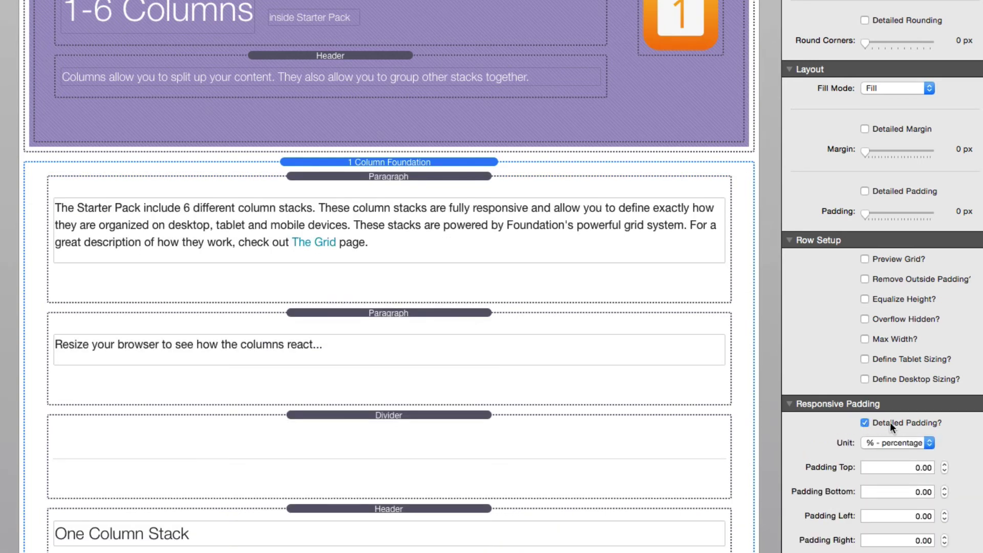
{"action": "scroll", "coordinate": [967, 446], "scroll_direction": "down", "scroll_amount": 3}
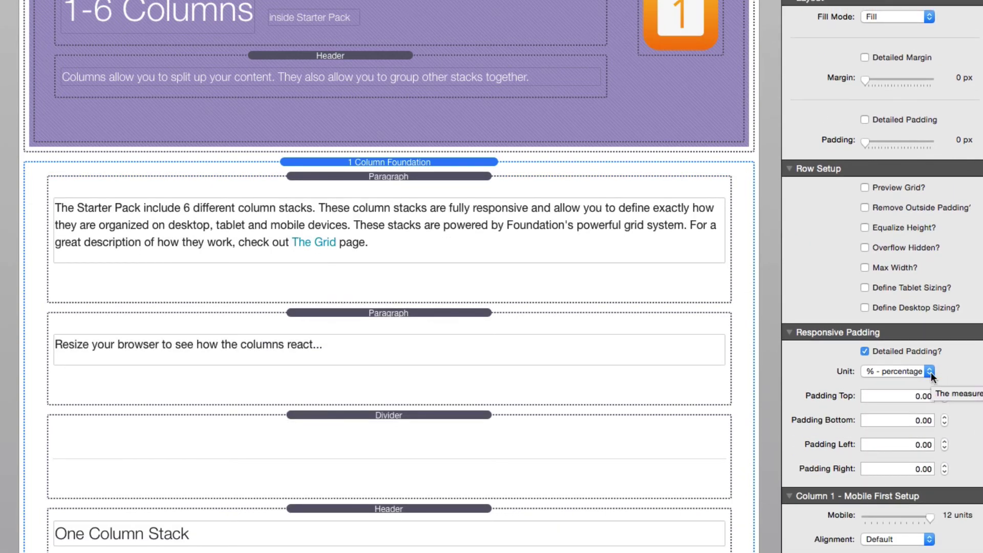
{"action": "left_click", "coordinate": [930, 372]}
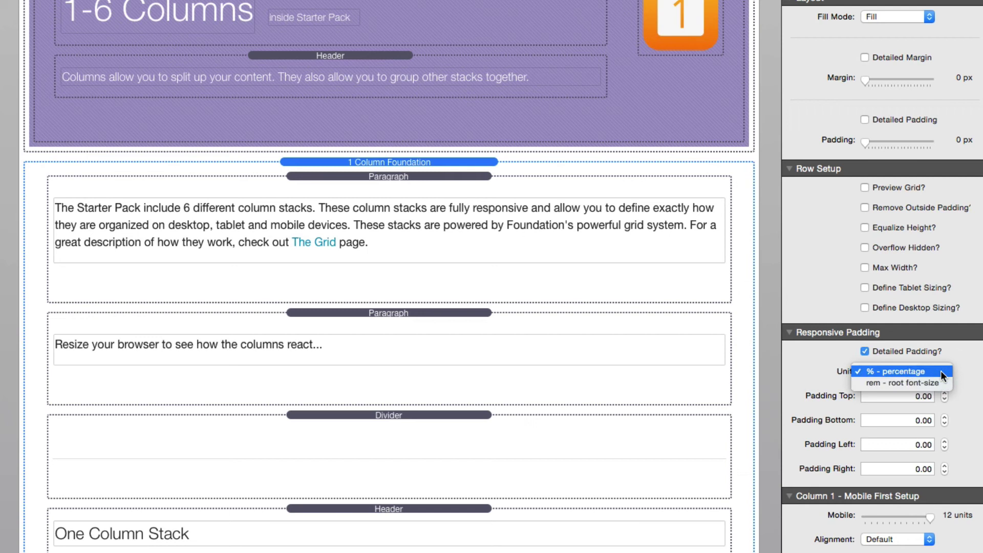
{"action": "left_click", "coordinate": [941, 371]}
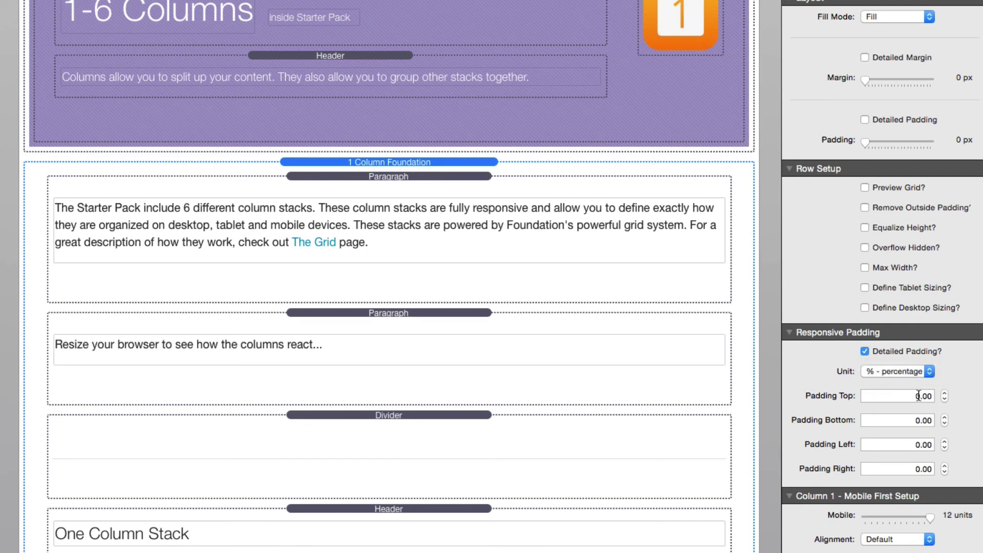